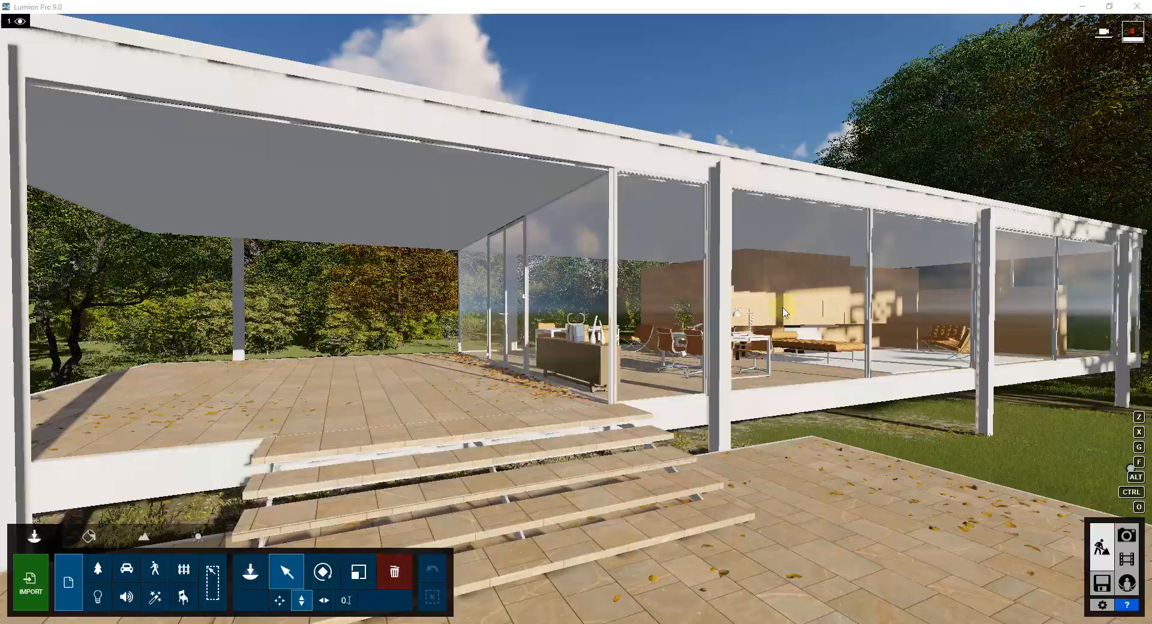
# - Switch to 360 panorama mode, delete the existing Deck Panorama and select the first empty slot
pyautogui.moveTo(783, 312)
pyautogui.mouseDown(button='right')
pyautogui.moveTo(649, 336)
pyautogui.moveTo(793, 313)
pyautogui.moveTo(830, 326)
pyautogui.moveTo(780, 323)
pyautogui.mouseUp(button='right')
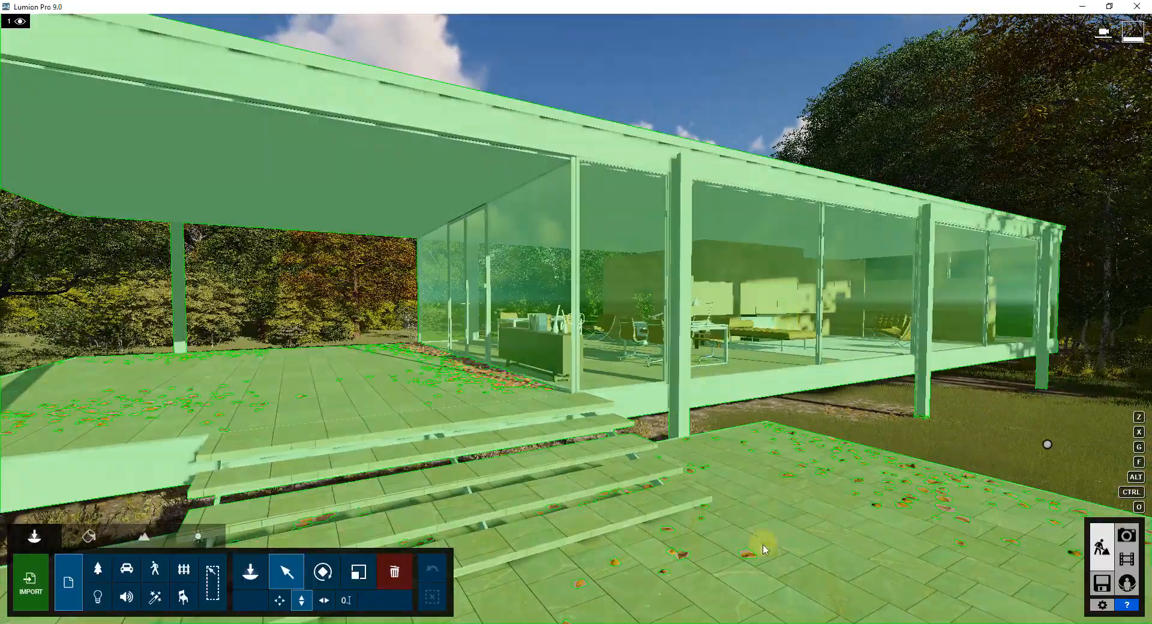
pyautogui.click(1129, 588)
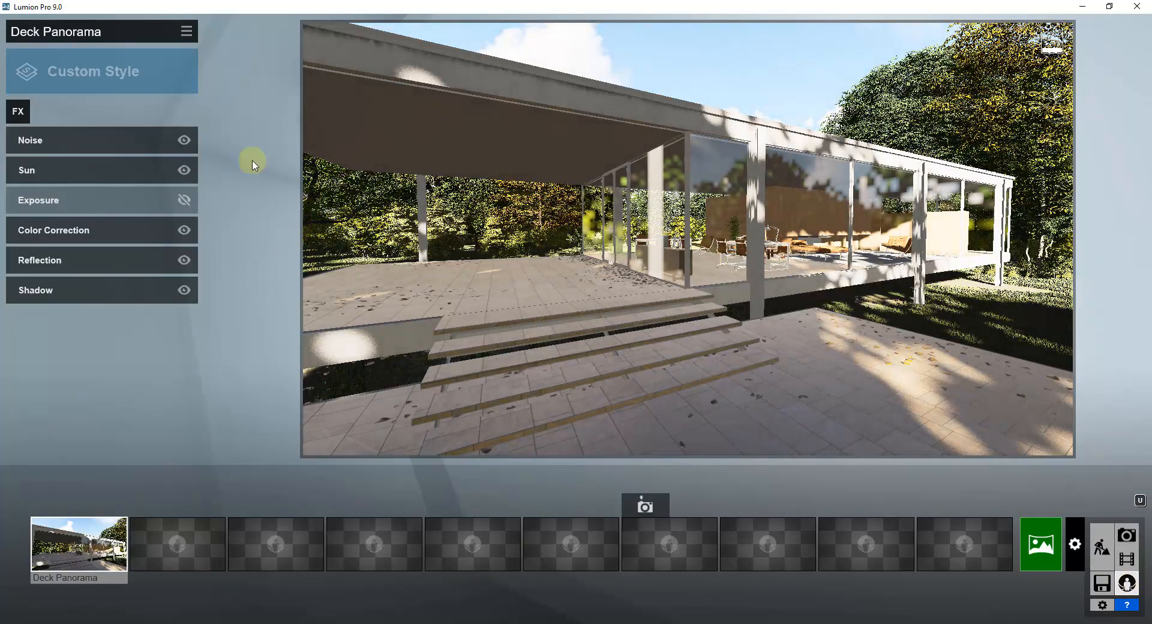
pyautogui.click(169, 553)
pyautogui.moveTo(84, 550)
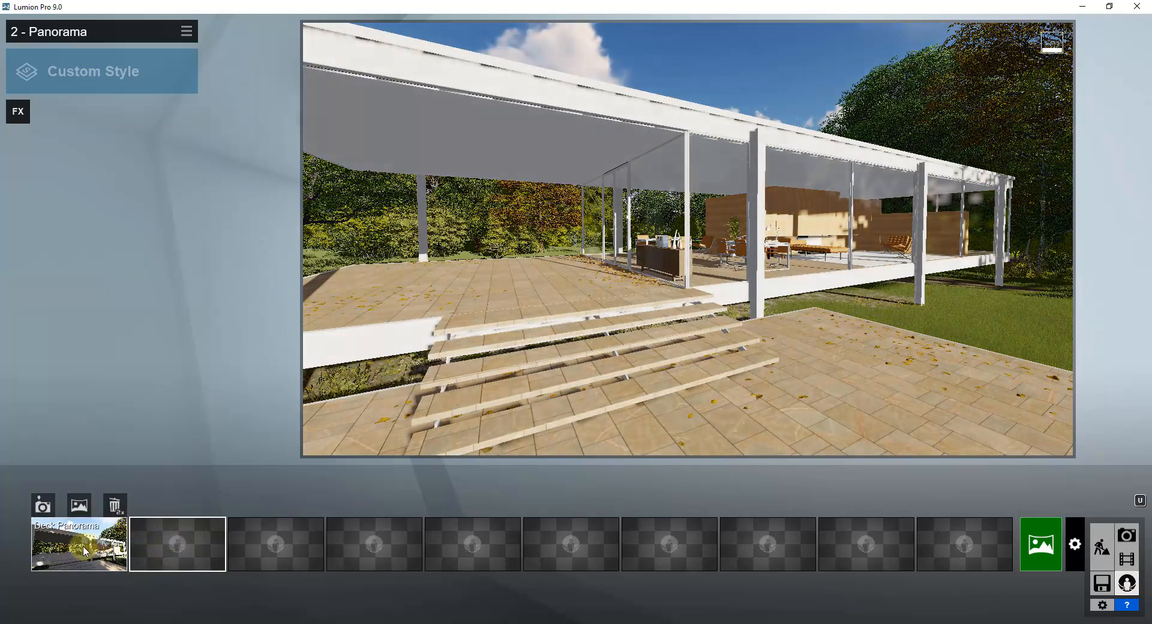
pyautogui.doubleClick(114, 505)
pyautogui.click(73, 550)
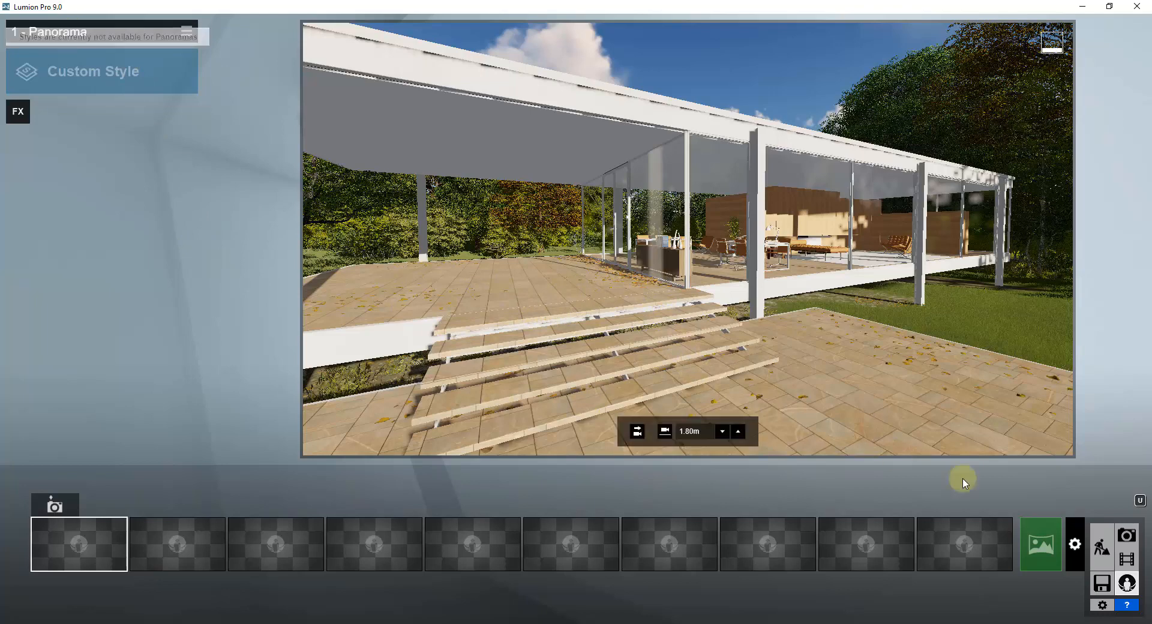
# - Load the saved effects file Realistic Shadows for YouTube.lme onto the first panorama
pyautogui.click(1118, 533)
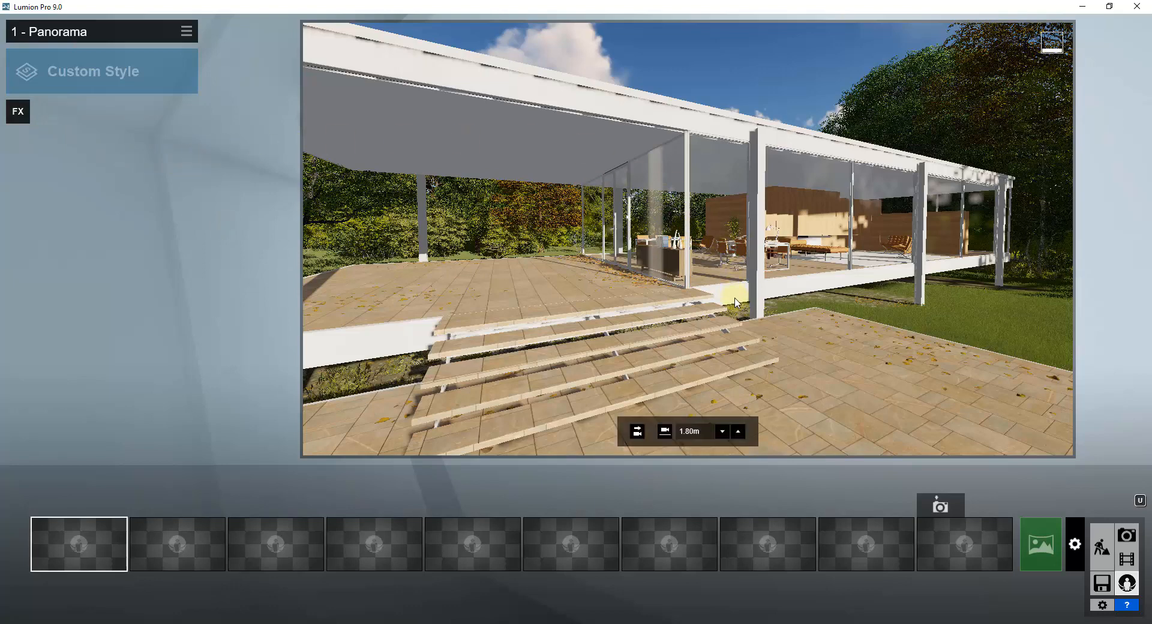
pyautogui.click(186, 31)
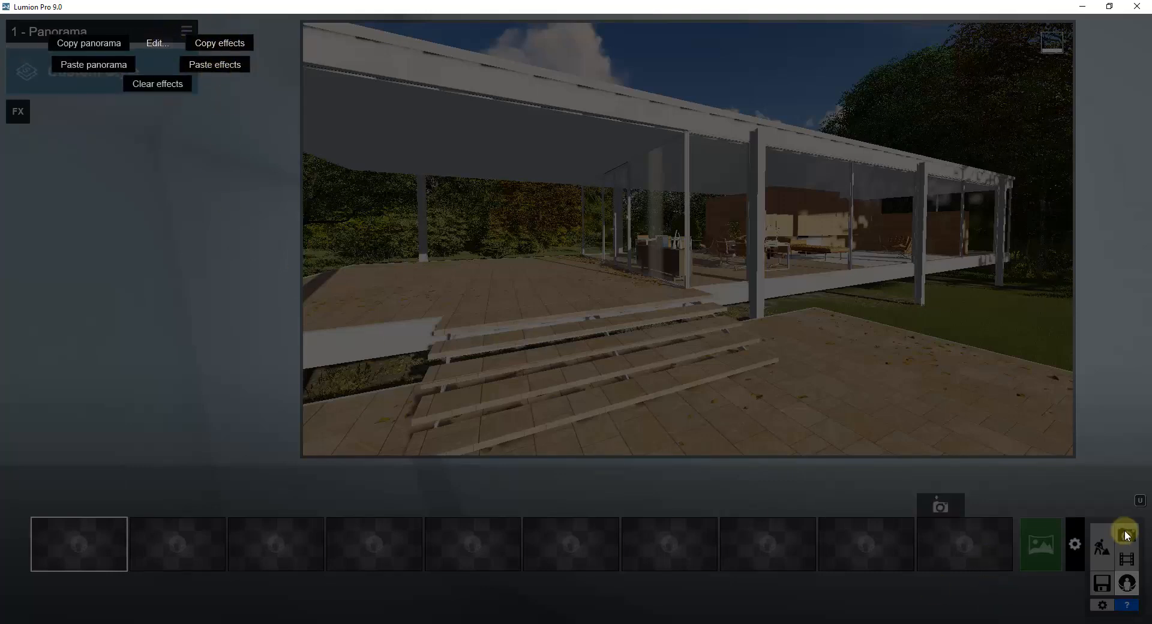
pyautogui.click(173, 157)
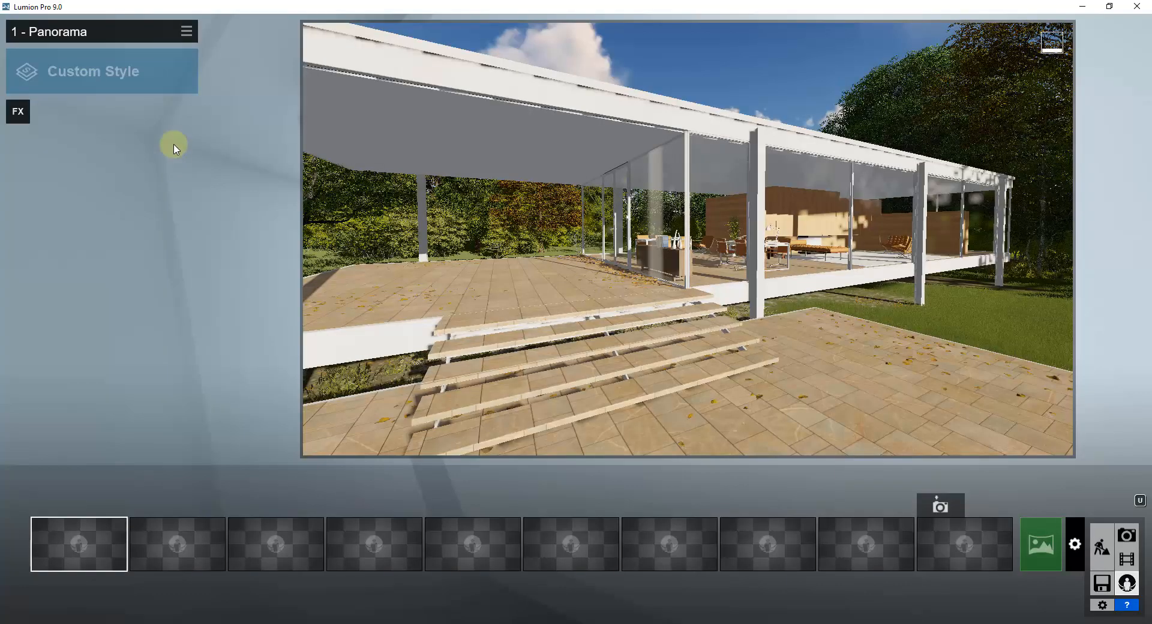
pyautogui.click(186, 33)
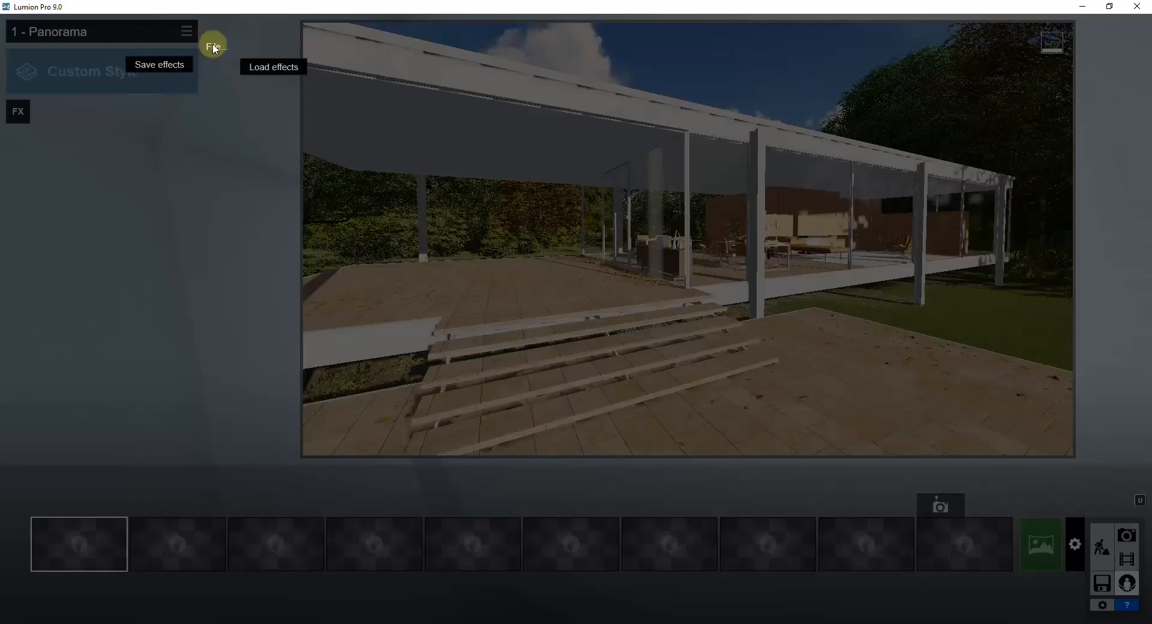
pyautogui.click(266, 69)
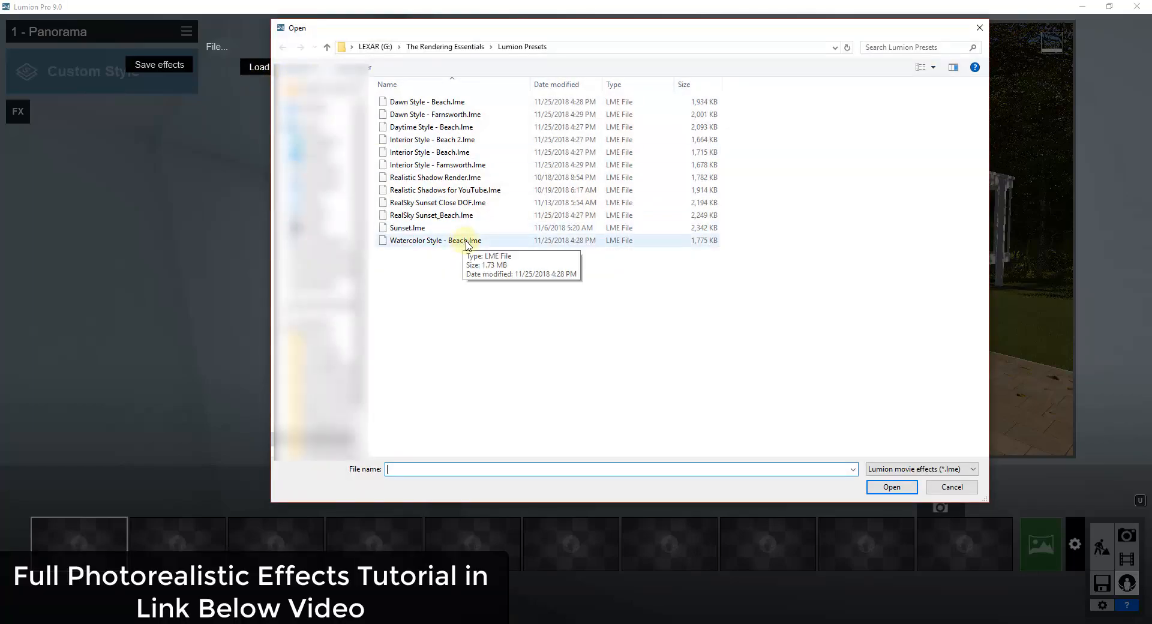
pyautogui.doubleClick(478, 189)
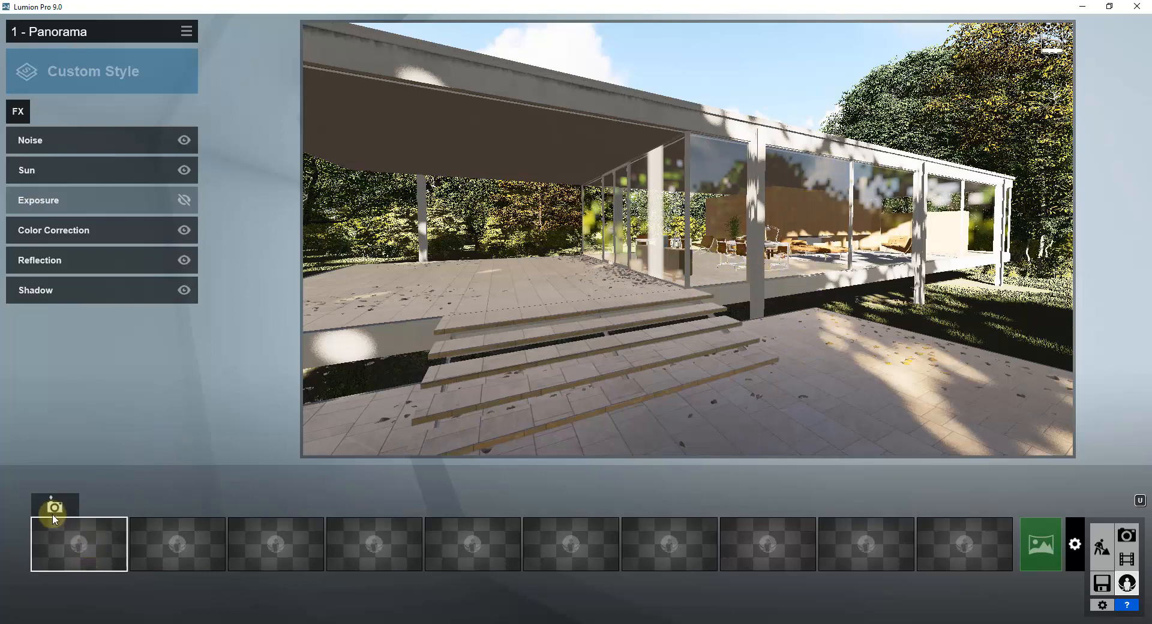
# - Store the exterior deck view in the first panorama slot and an interior living room view in the second
pyautogui.click(52, 510)
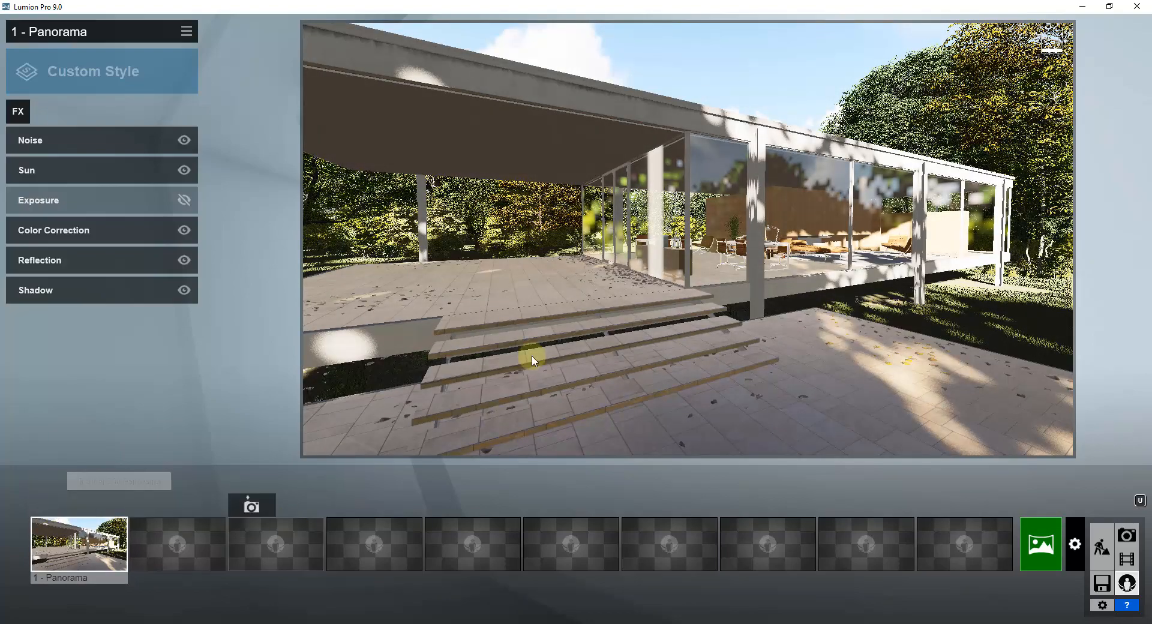
pyautogui.moveTo(690, 288); pyautogui.dragTo(543, 367, button='right')
pyautogui.press('w')
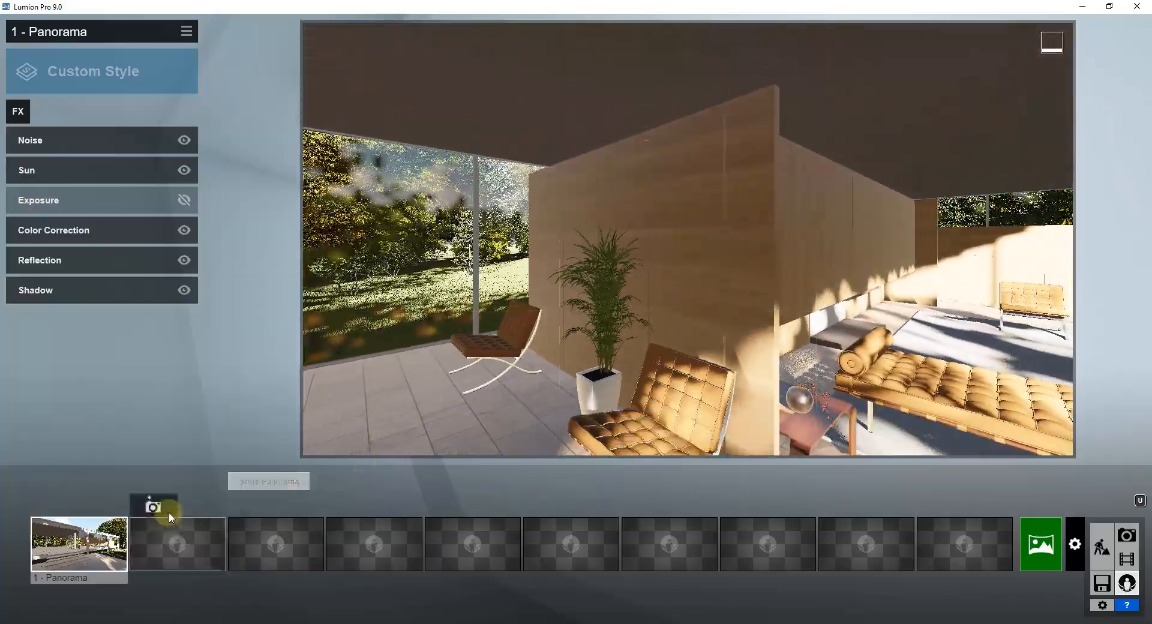
pyautogui.click(154, 504)
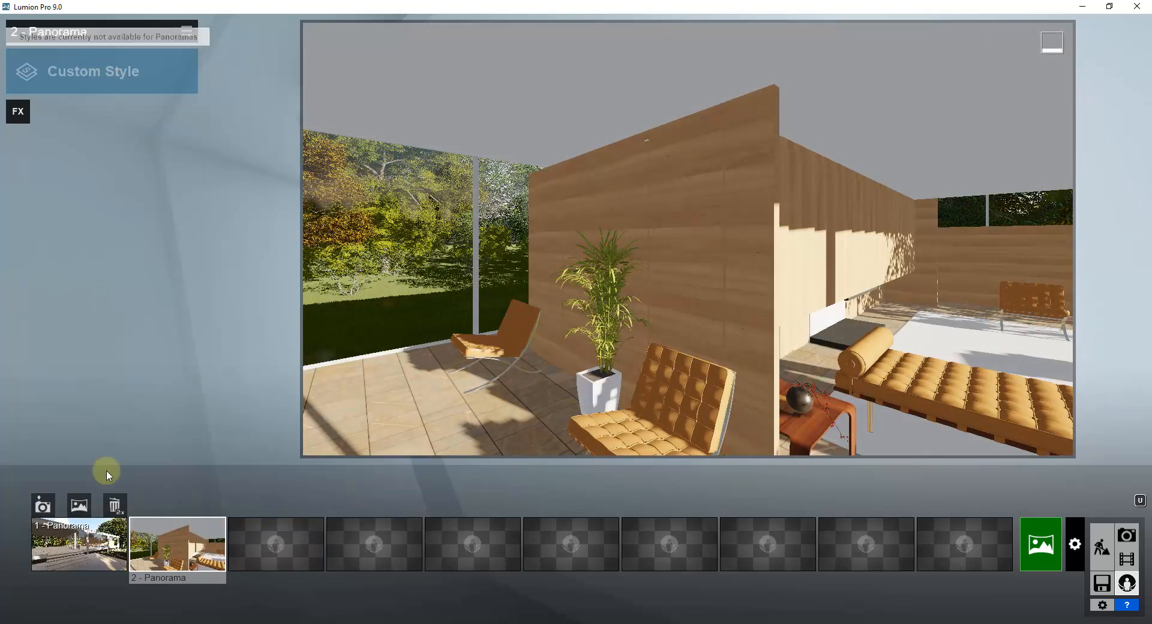
# - Copy the effects from panorama 1 and paste them onto panorama 2
pyautogui.click(78, 543)
pyautogui.click(186, 30)
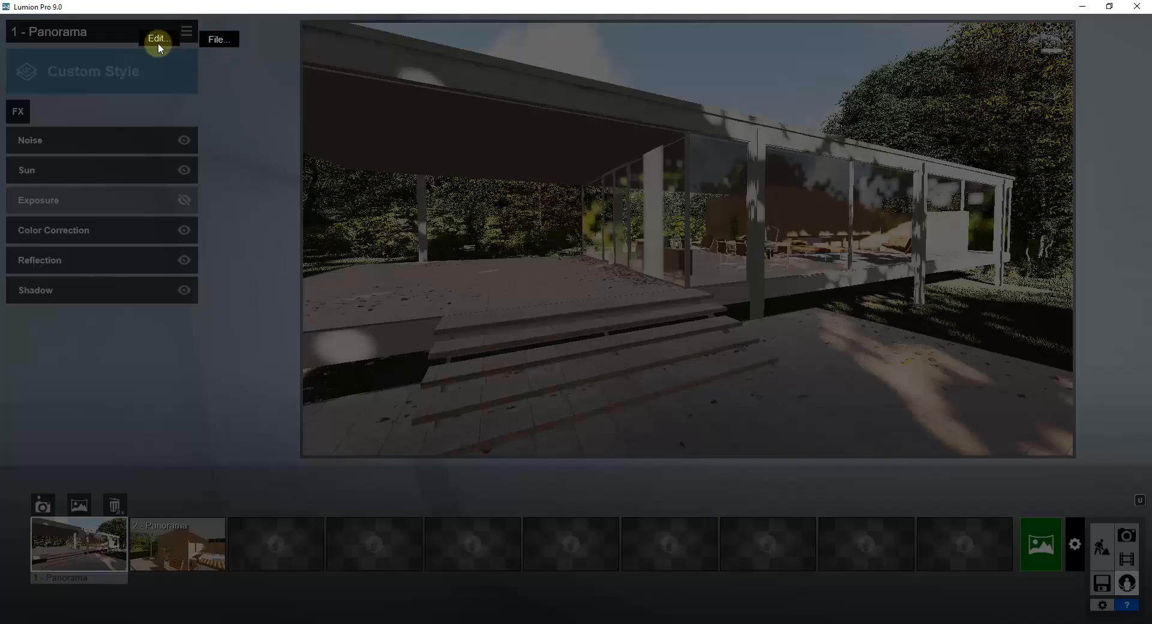
pyautogui.click(157, 39)
pyautogui.click(221, 36)
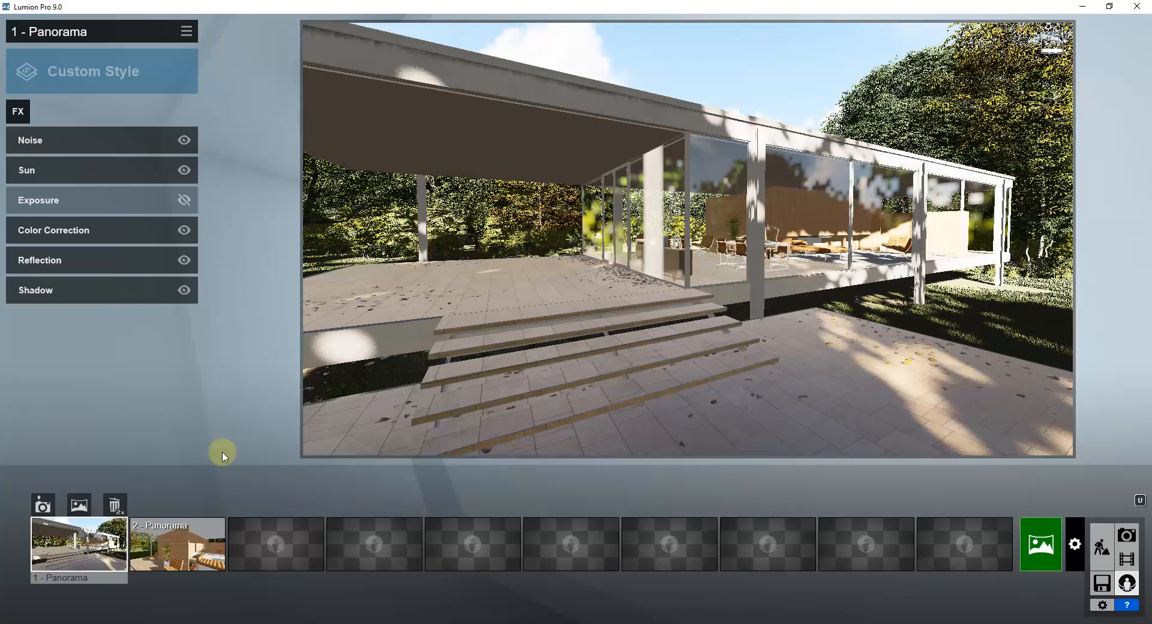
pyautogui.click(167, 561)
pyautogui.click(186, 30)
pyautogui.click(150, 39)
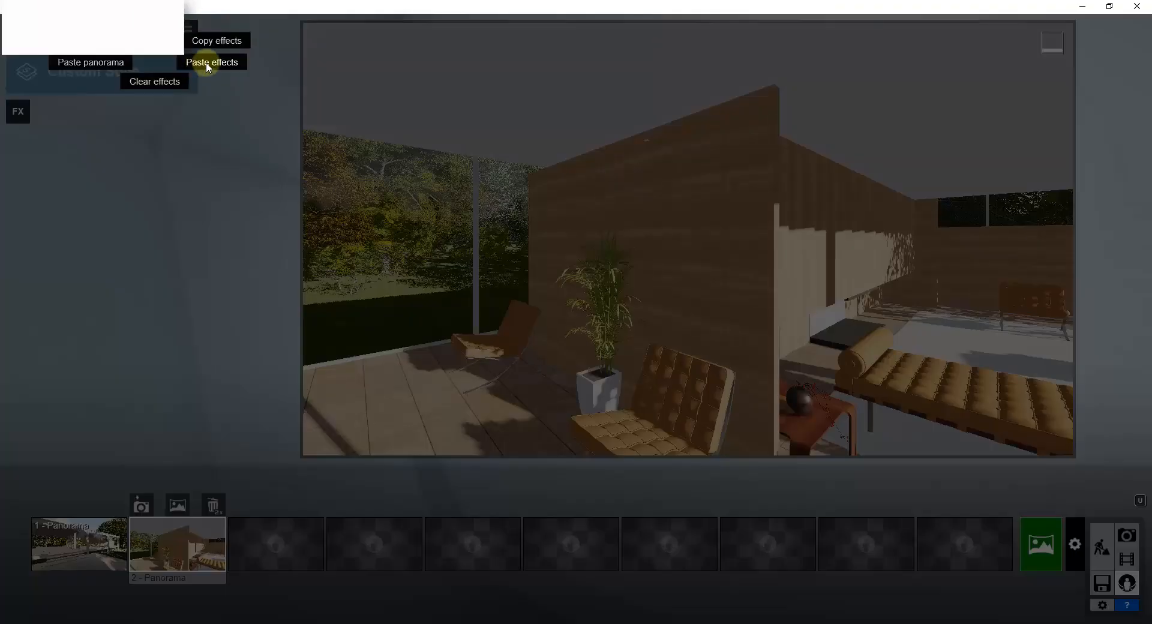
pyautogui.click(210, 62)
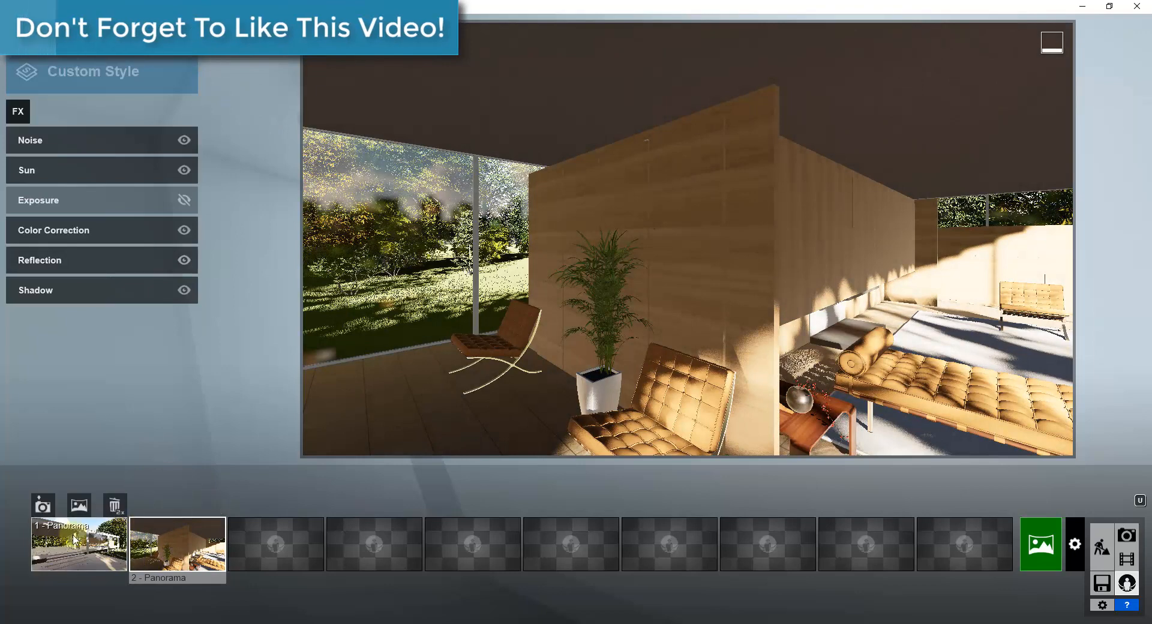
# - Render panorama 1 as a Large 8192x4096 PNG 360 panorama with stereoscopic off and the generic target device
pyautogui.click(74, 538)
pyautogui.click(141, 543)
pyautogui.click(96, 555)
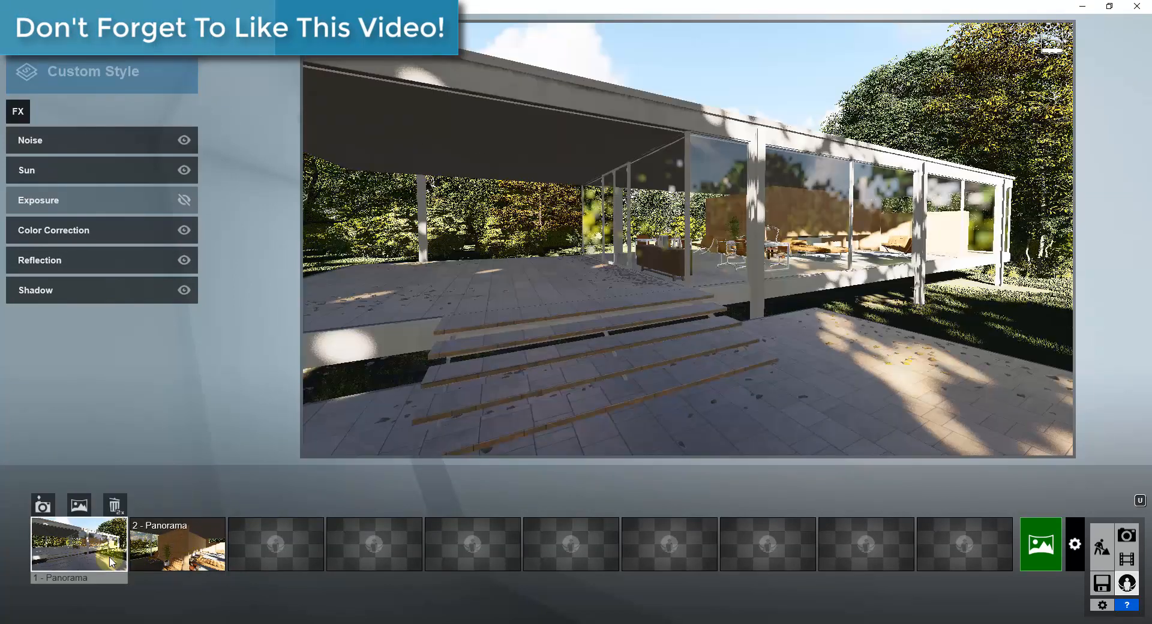
pyautogui.click(79, 507)
pyautogui.click(351, 133)
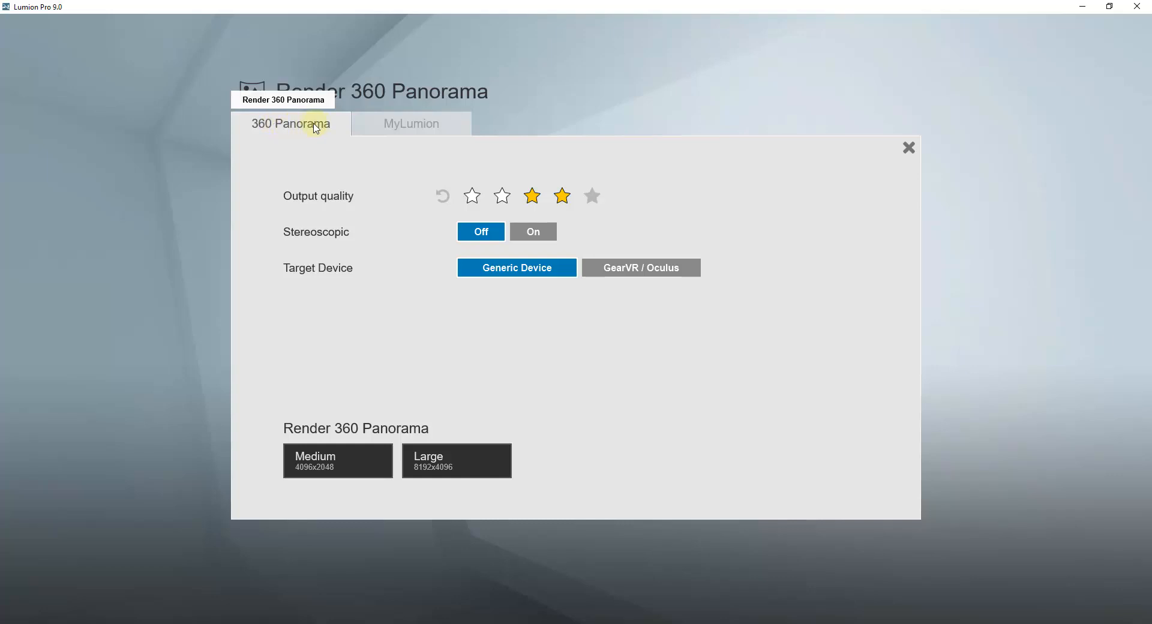
pyautogui.click(594, 196)
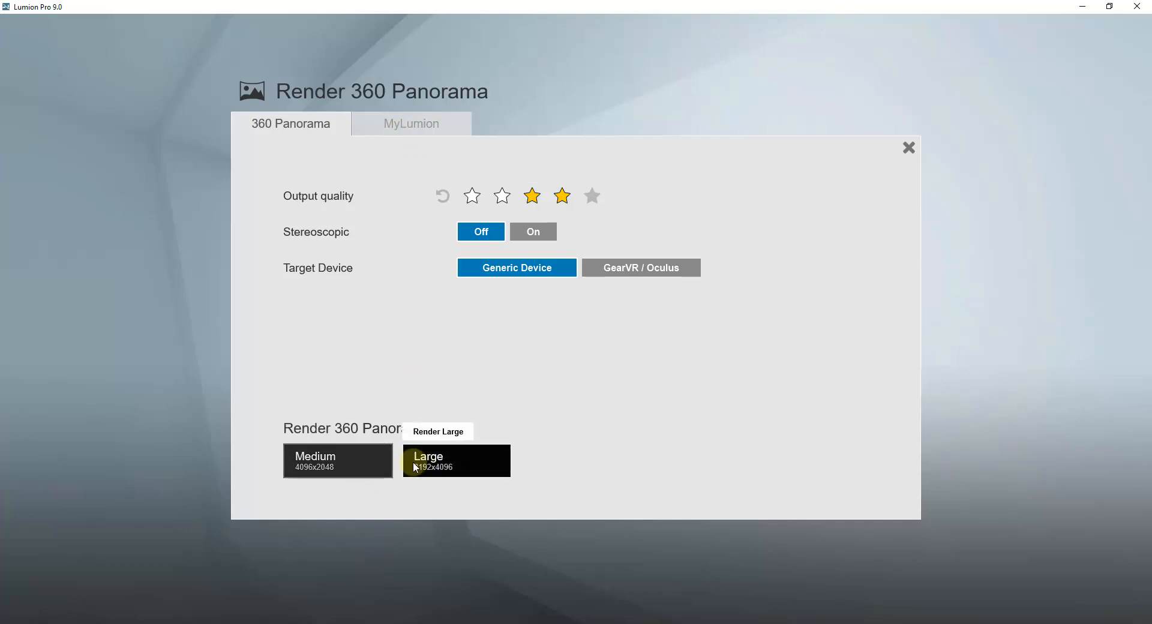
pyautogui.click(360, 463)
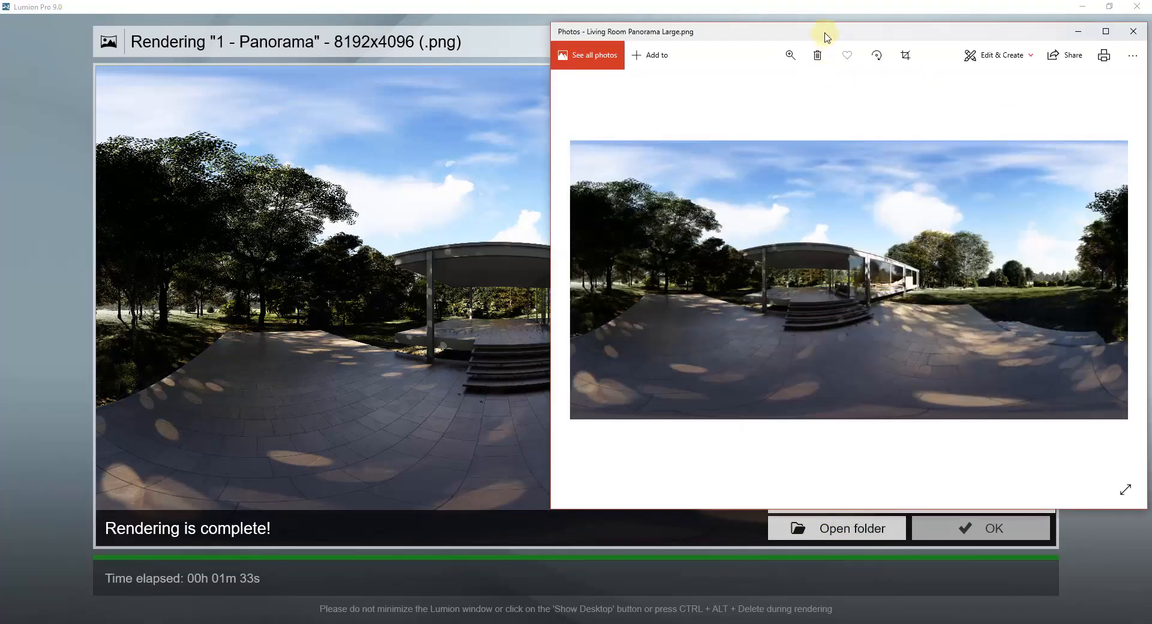
# - Examine the rendered panorama image in a maximized viewer window, close it and dismiss the completed render
pyautogui.moveTo(825, 37); pyautogui.dragTo(471, 74)
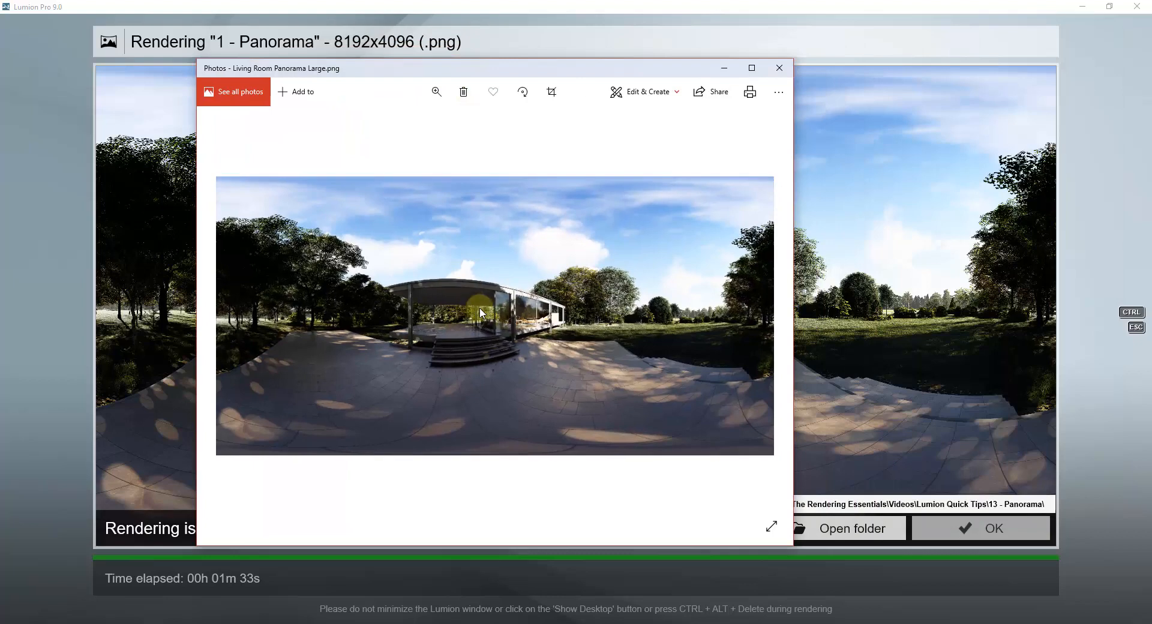
pyautogui.click(753, 69)
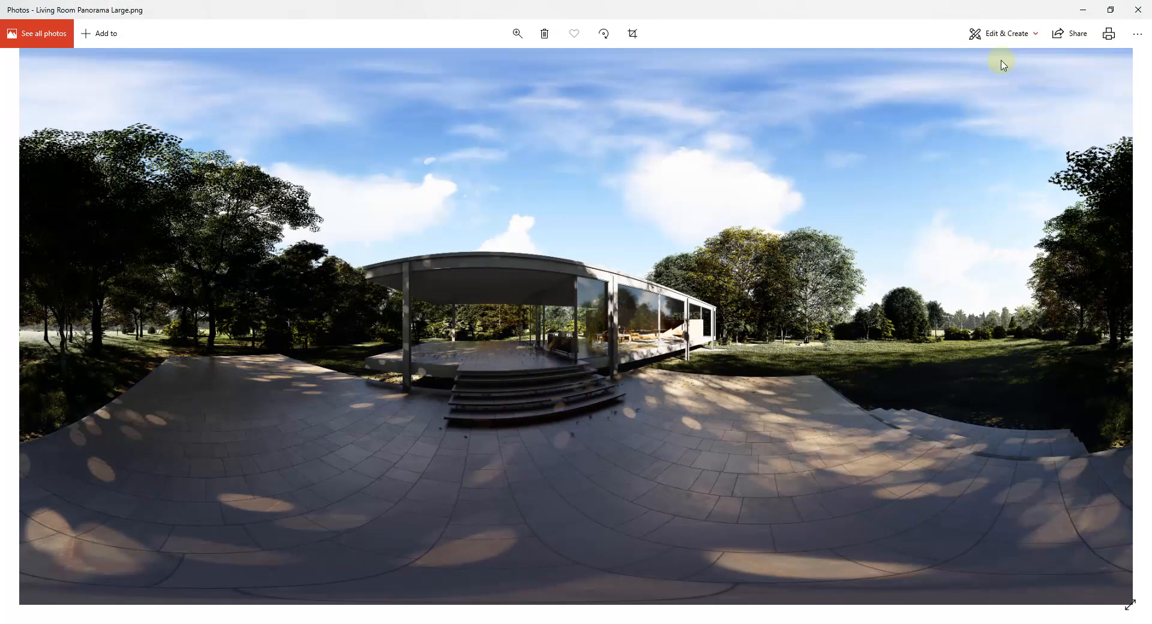
pyautogui.click(1138, 10)
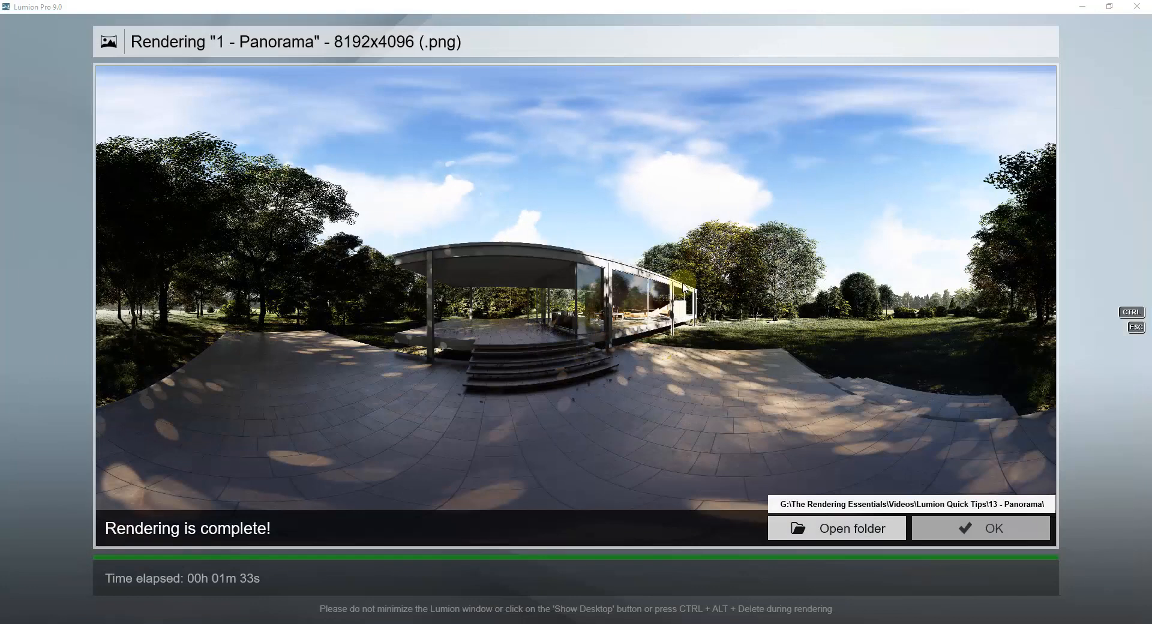
pyautogui.click(954, 529)
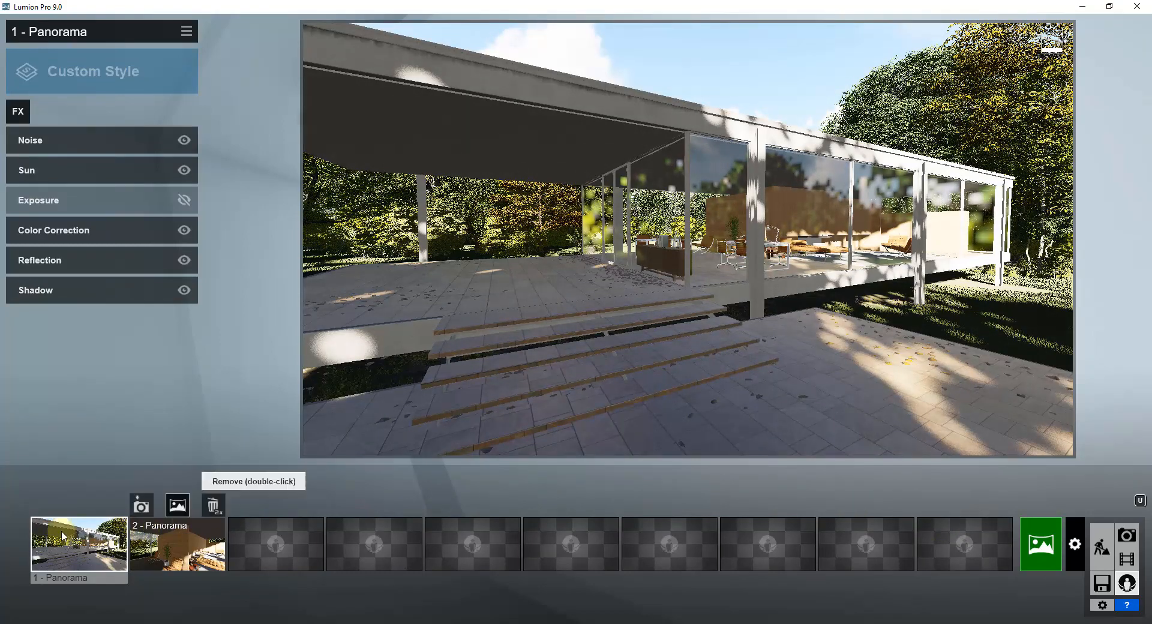
# - Upload panorama 2 to MyLumion with the recipient's e-mail address and the title Exterior Panorama
pyautogui.click(172, 546)
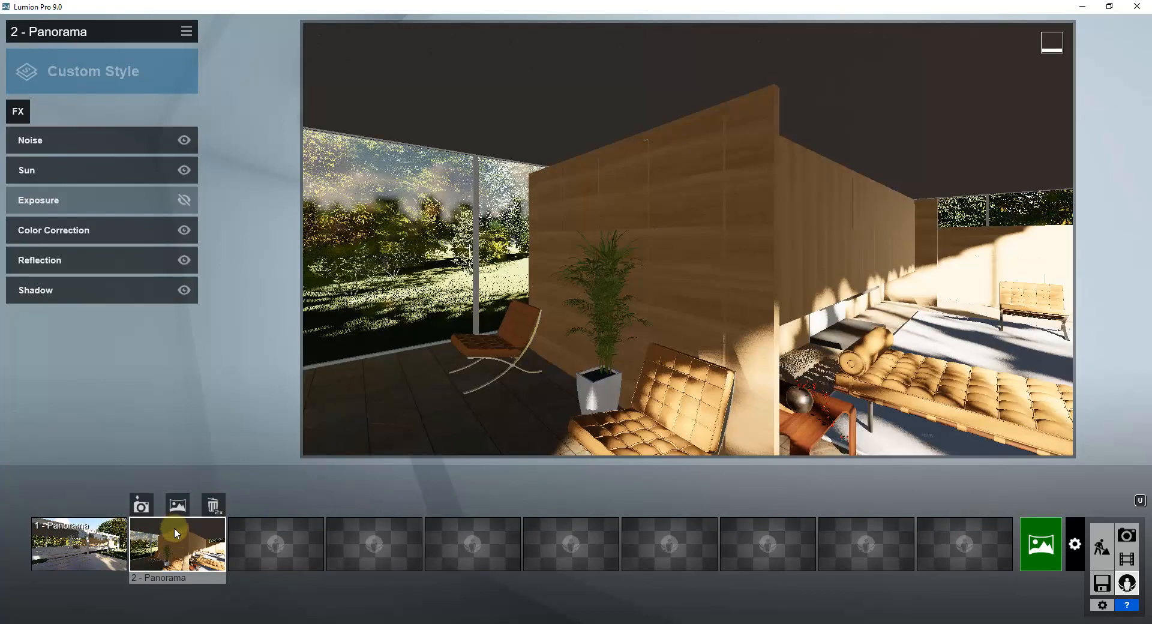
pyautogui.click(177, 507)
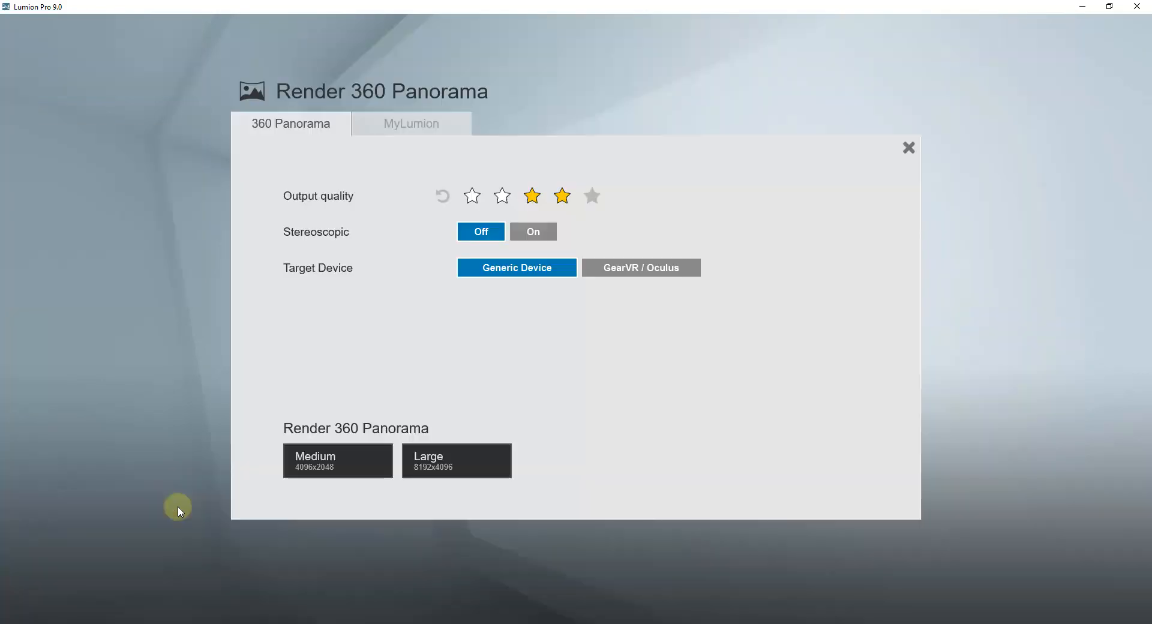
pyautogui.click(420, 126)
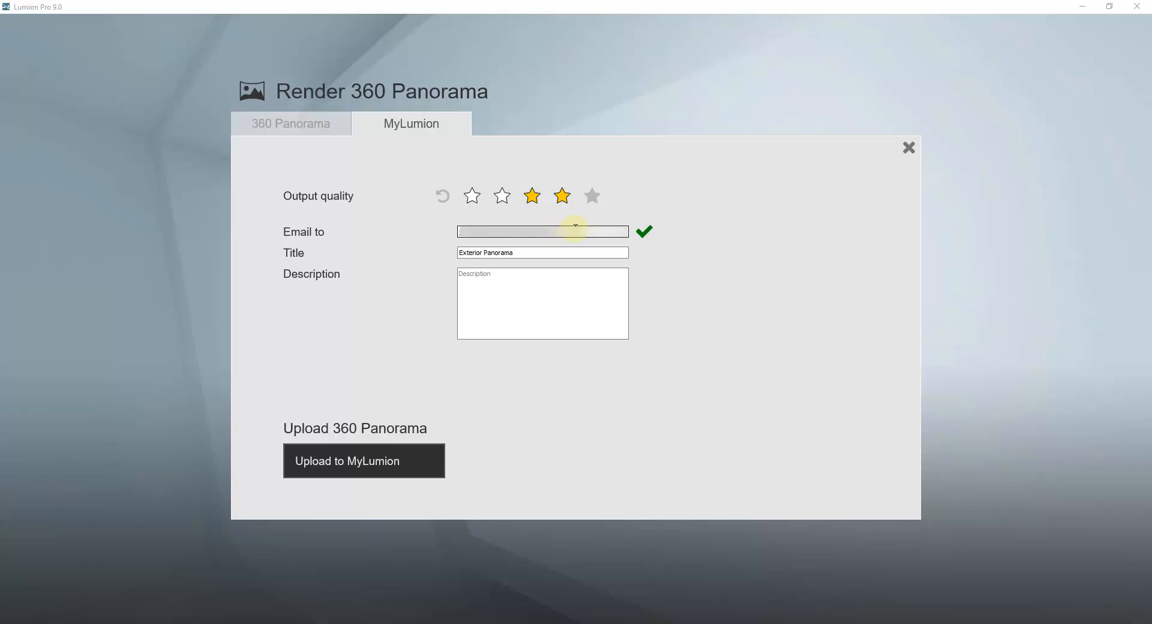
pyautogui.moveTo(572, 233); pyautogui.dragTo(308, 247)
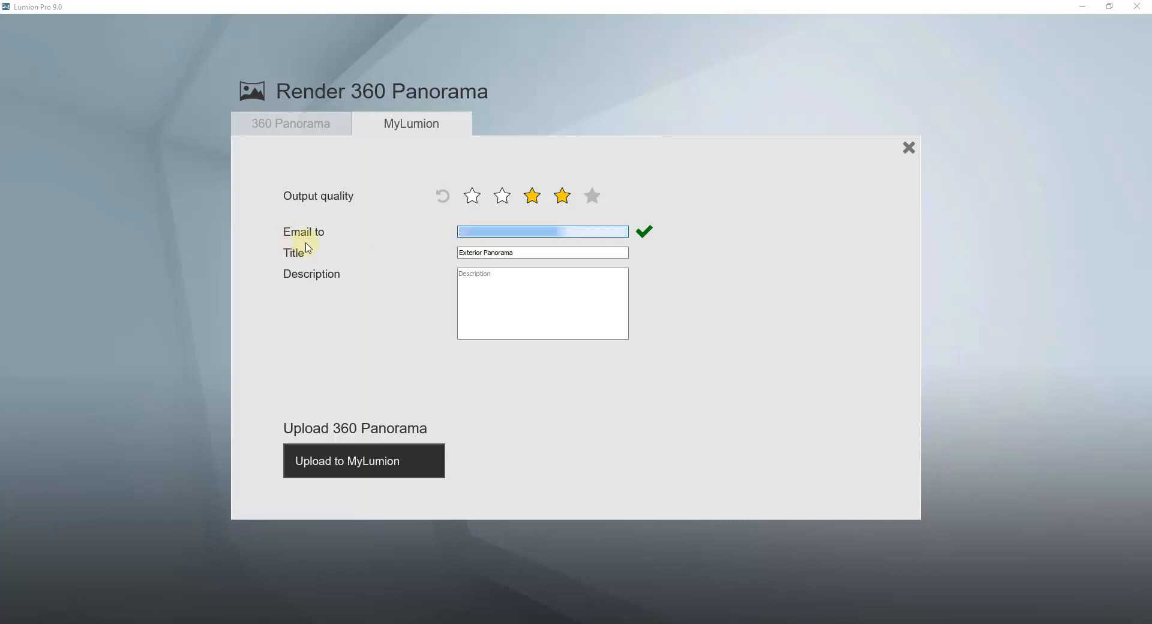
pyautogui.click(527, 252)
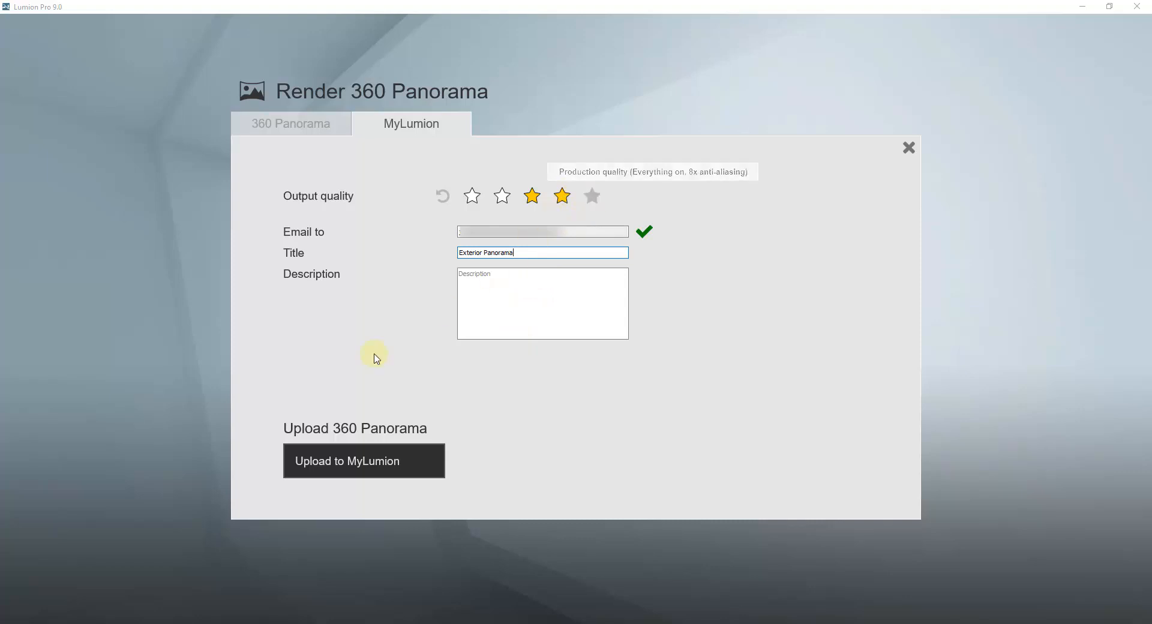
pyautogui.click(369, 463)
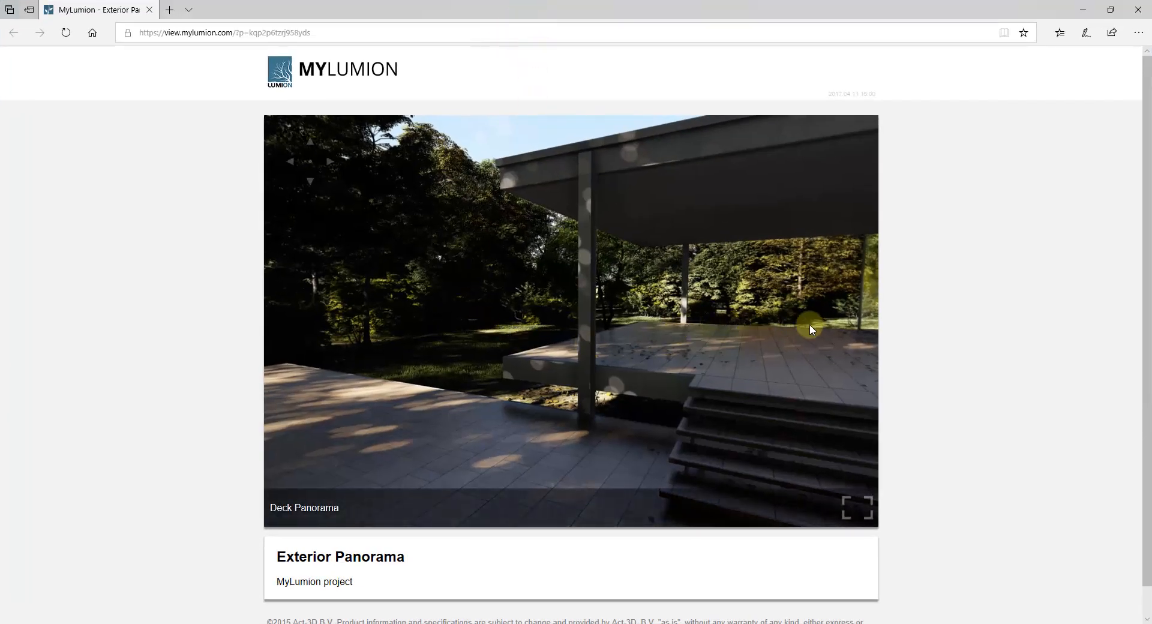
# - On the MyLumion web page, look around the Exterior Panorama from the house steps to the lawn in full screen
pyautogui.moveTo(810, 328); pyautogui.dragTo(892, 469)
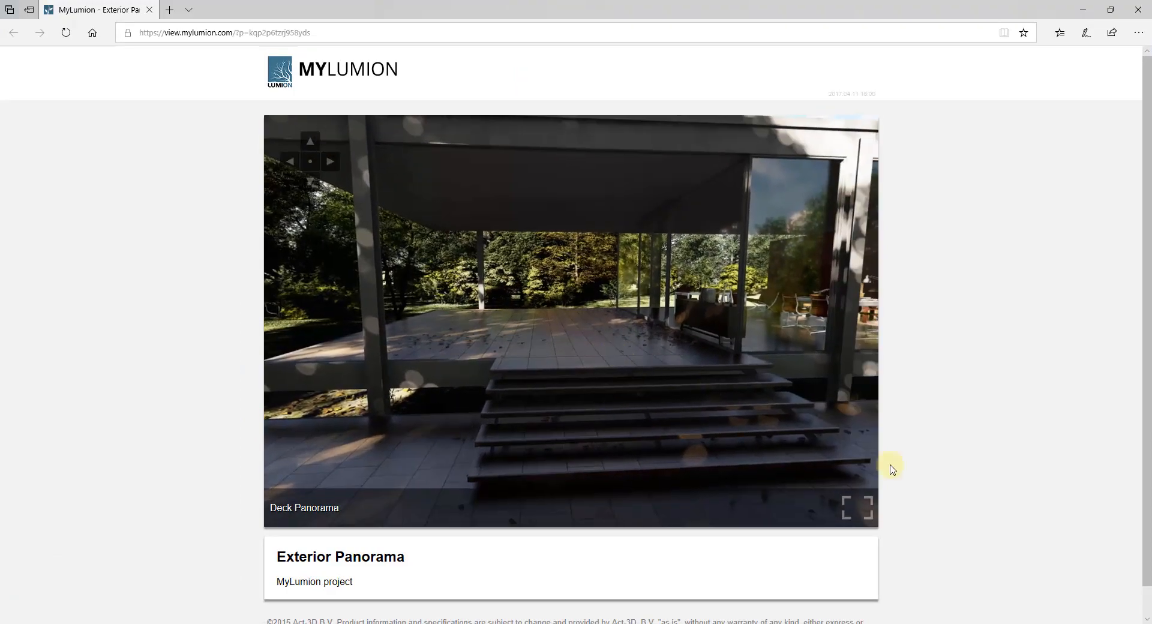
pyautogui.click(857, 508)
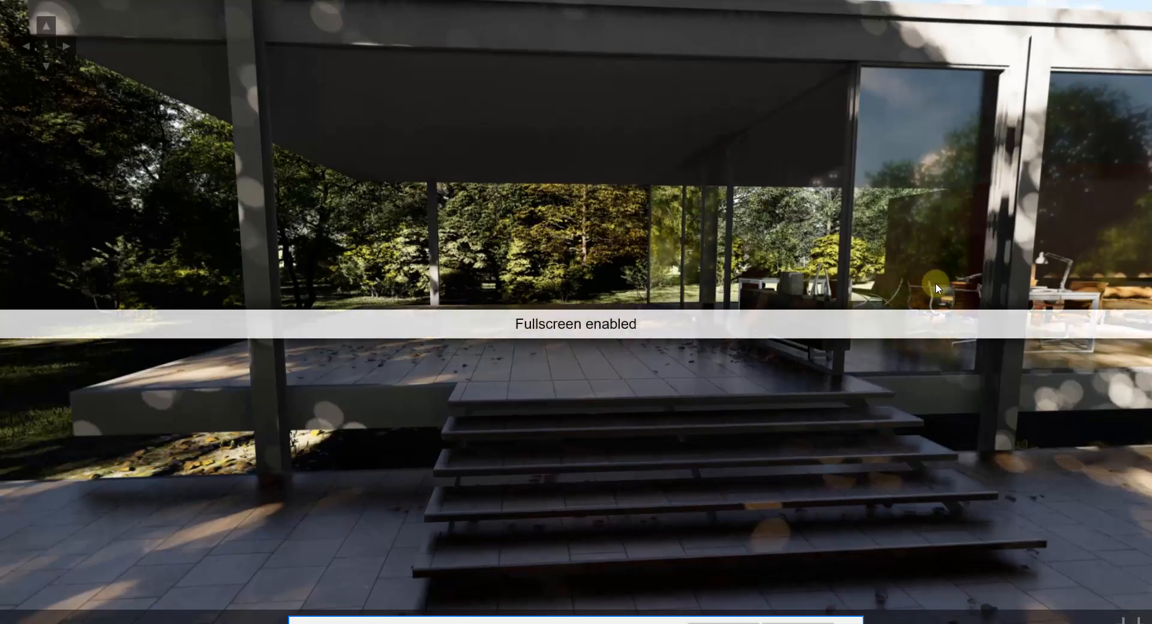
pyautogui.moveTo(936, 287); pyautogui.dragTo(468, 294)
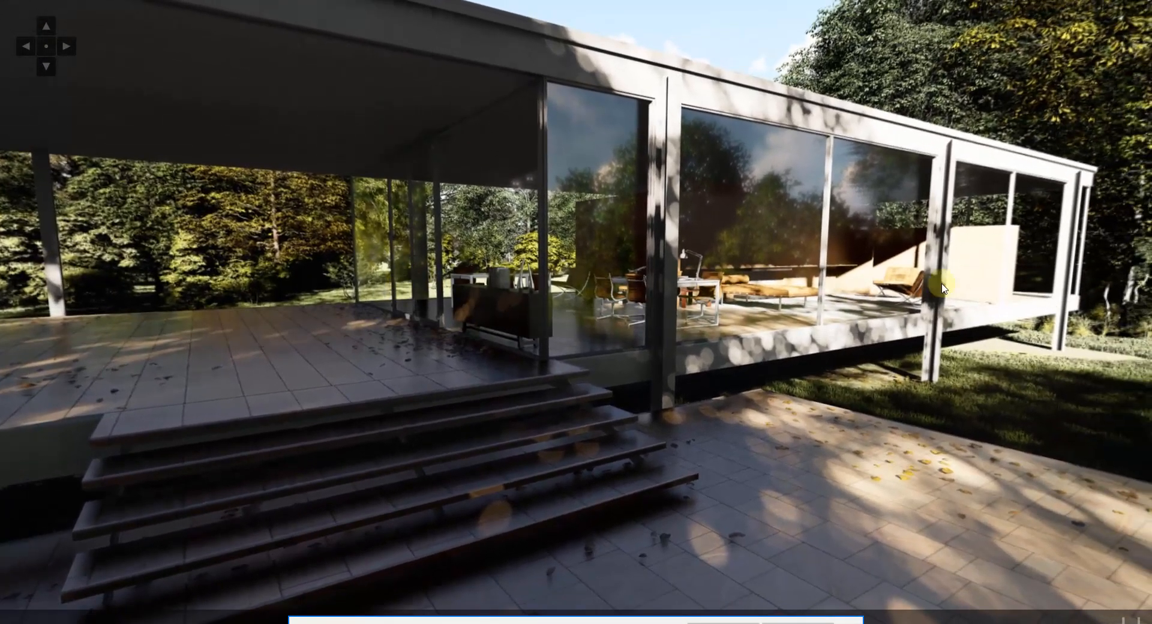
pyautogui.moveTo(941, 288); pyautogui.dragTo(180, 198)
pyautogui.moveTo(660, 228); pyautogui.dragTo(259, 209)
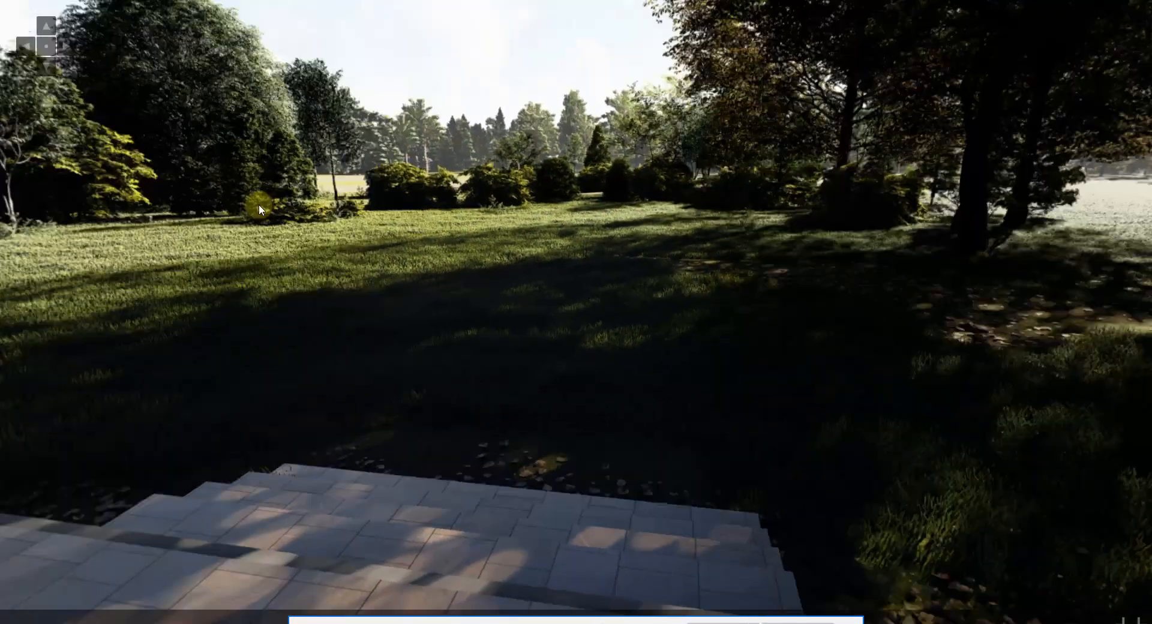
# - Look around the full-screen exterior panorama from the lawn past the trees and terrace to the house steps and glass facade, and leave full screen
pyautogui.moveTo(1000, 257); pyautogui.dragTo(480, 360)
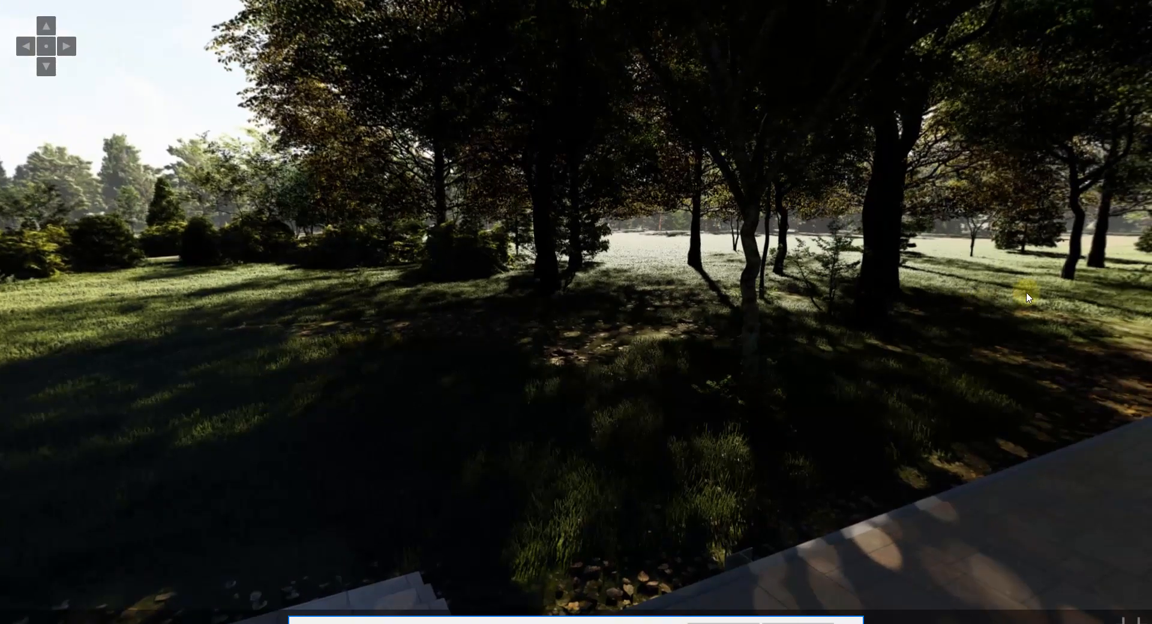
pyautogui.moveTo(1027, 296); pyautogui.dragTo(766, 264)
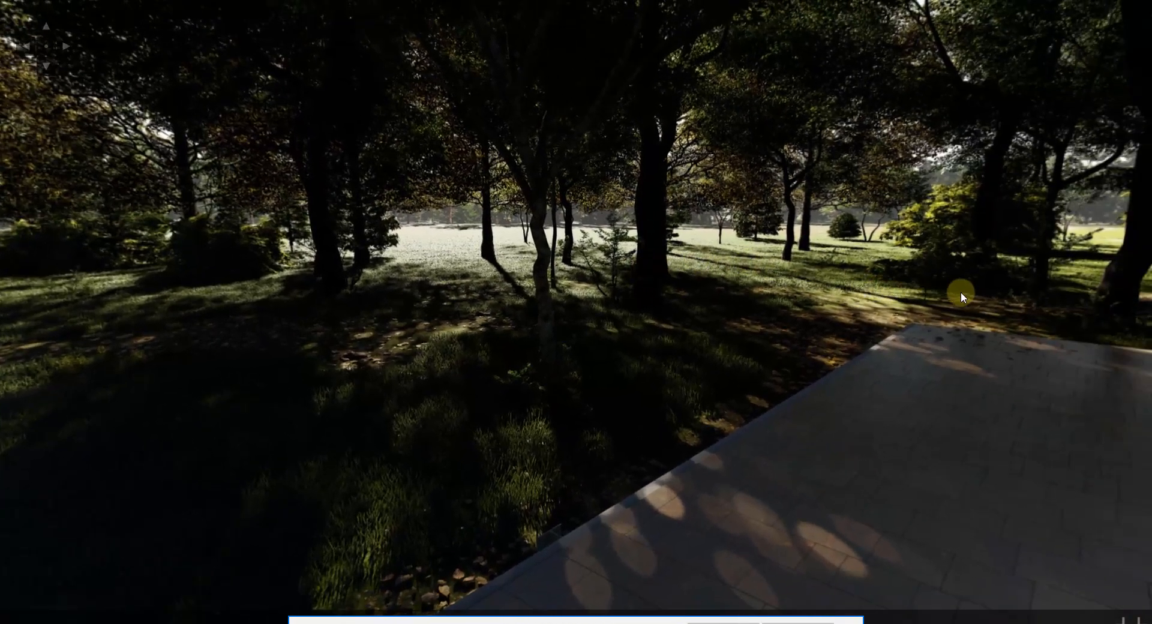
pyautogui.moveTo(960, 291); pyautogui.dragTo(582, 426)
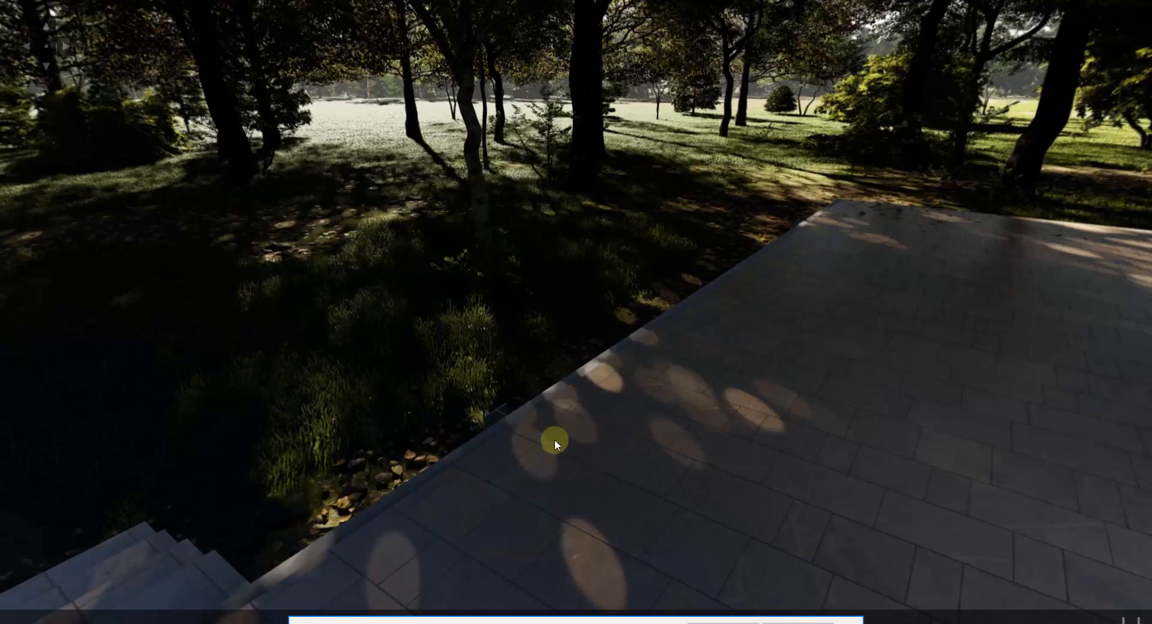
pyautogui.moveTo(905, 250); pyautogui.dragTo(362, 201)
pyautogui.moveTo(854, 316); pyautogui.dragTo(420, 282)
pyautogui.moveTo(794, 291); pyautogui.dragTo(420, 270)
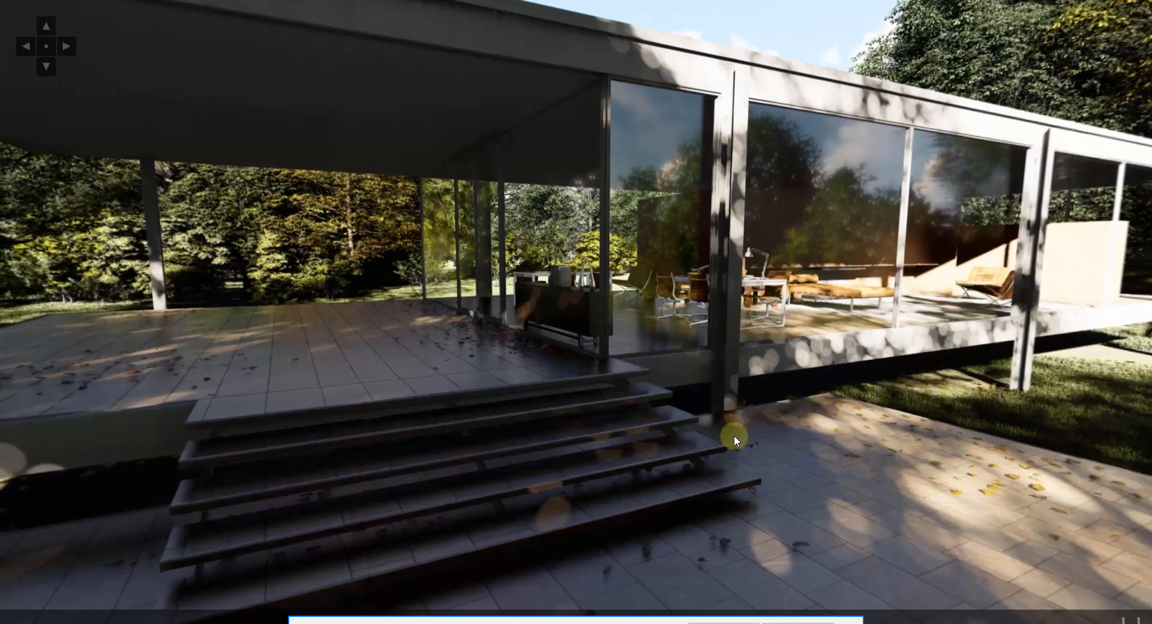
pyautogui.click(571, 334)
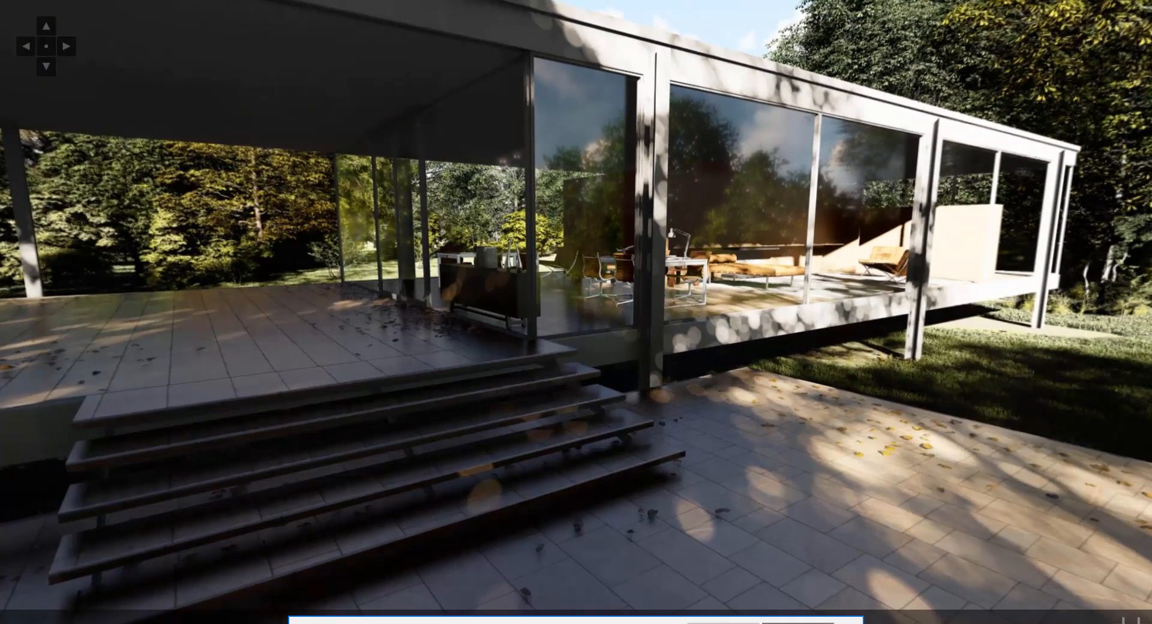
pyautogui.press('Escape')
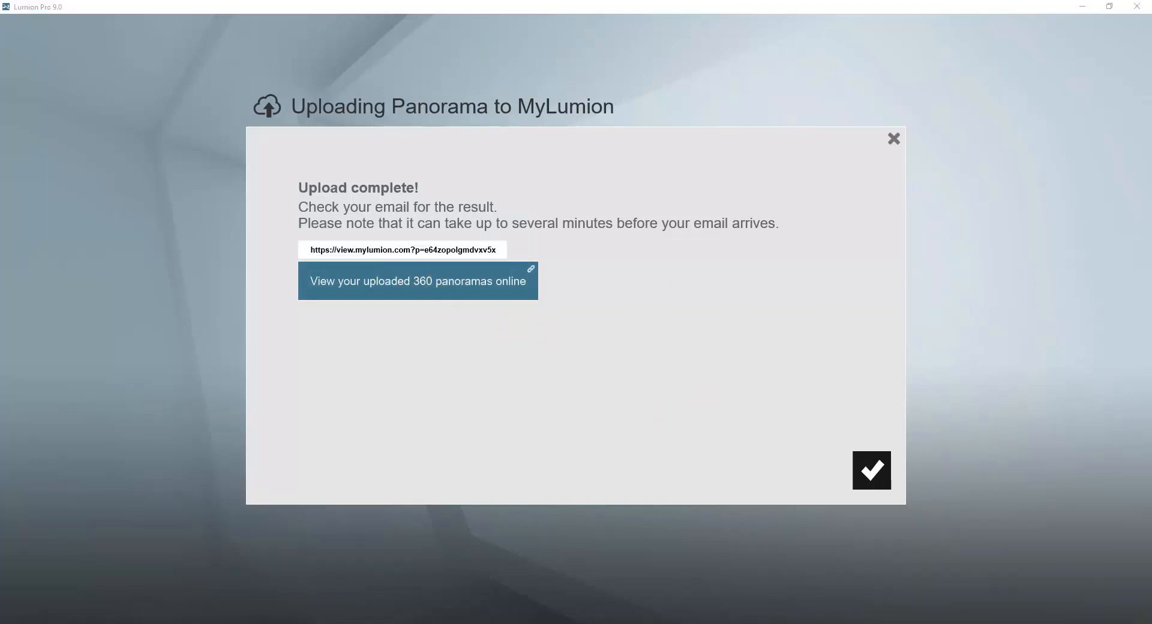
# - Open the uploaded 2 - Panorama online from Lumion and look around the interior desk and the garden outside in full screen
pyautogui.click(418, 281)
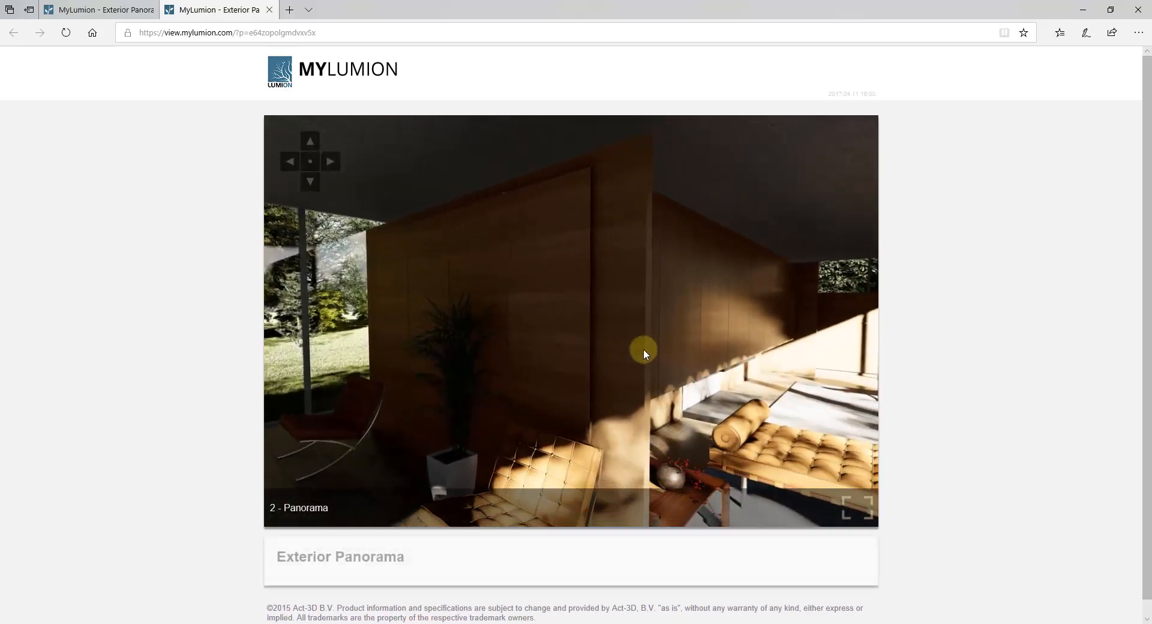
pyautogui.moveTo(643, 353); pyautogui.dragTo(838, 487)
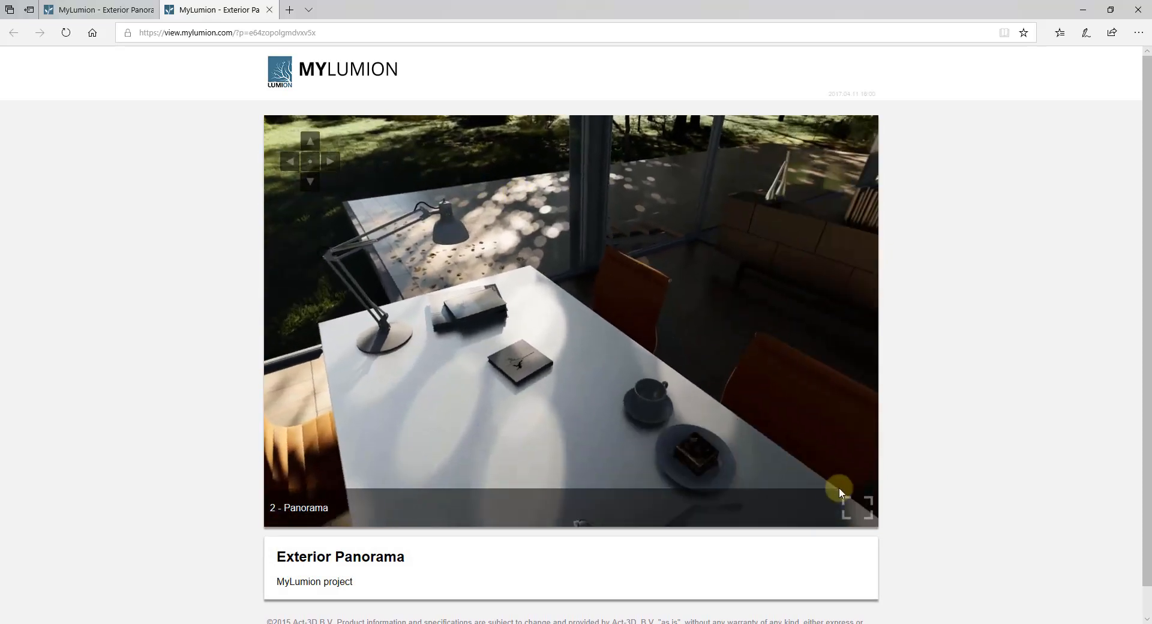
pyautogui.click(856, 508)
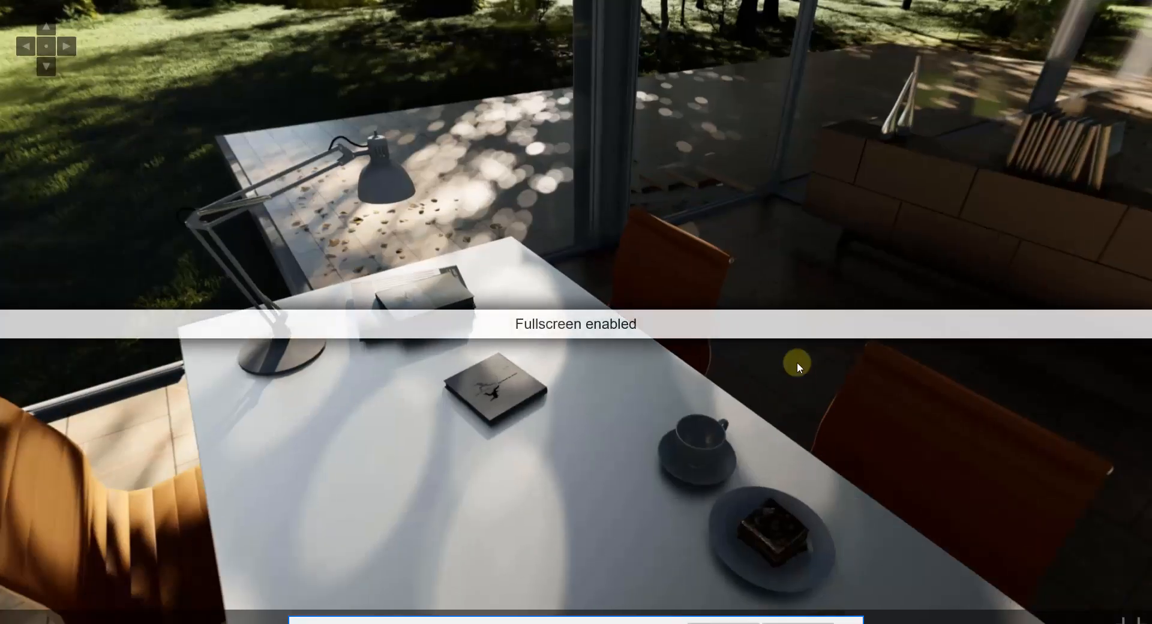
pyautogui.moveTo(798, 366); pyautogui.dragTo(990, 345)
pyautogui.moveTo(282, 393); pyautogui.dragTo(956, 347)
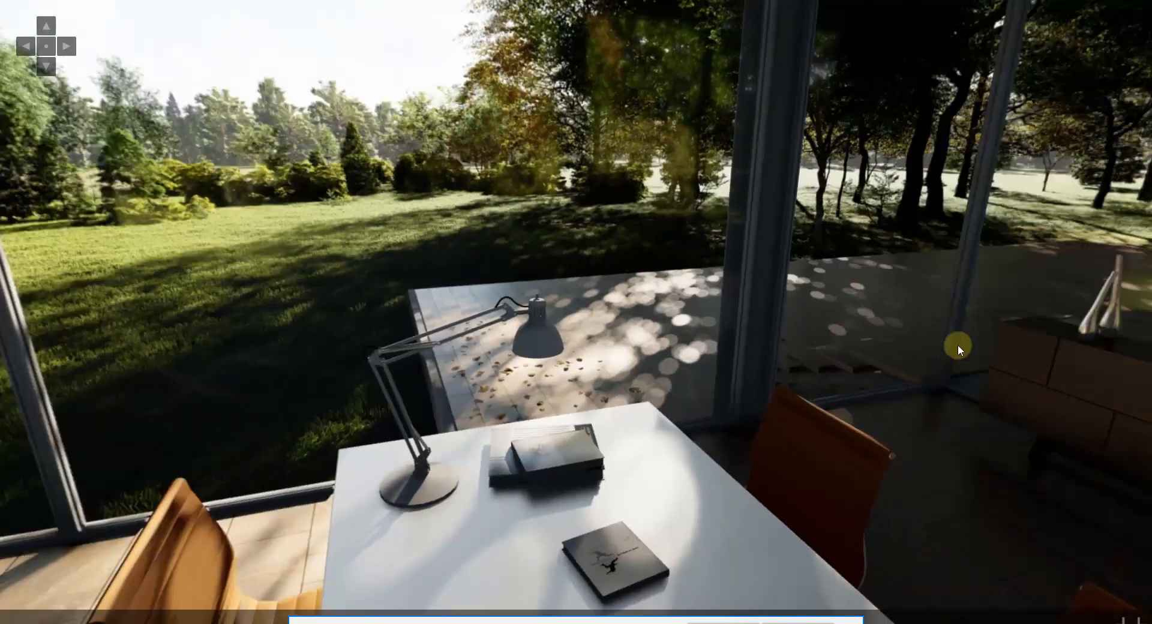